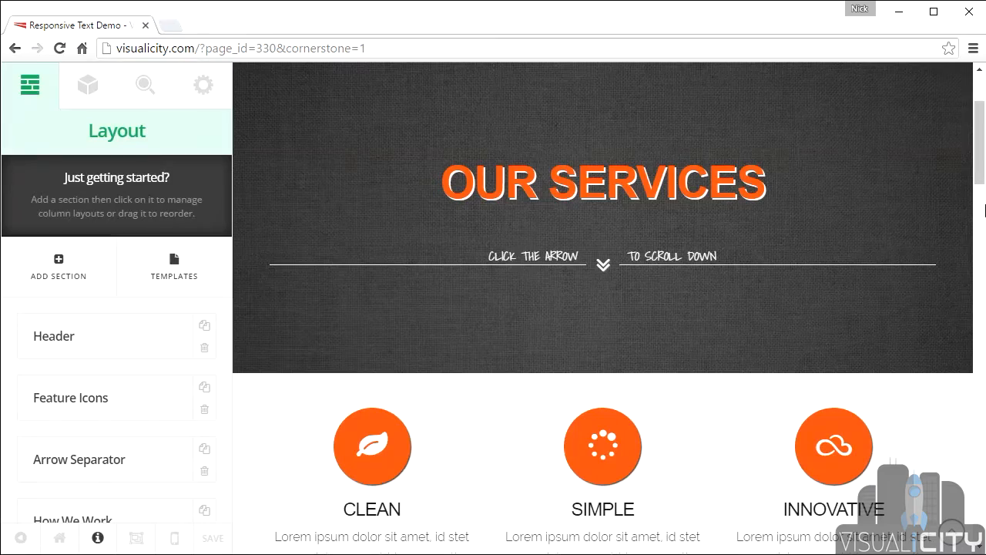
- Copy the h-responsive-1 class from the Our Services headline's class list and remove it there
mouse_move(985, 210)
mouse_down()
mouse_move(735, 223)
mouse_move(661, 219)
mouse_move(650, 199)
mouse_move(547, 214)
mouse_move(979, 222)
mouse_up()
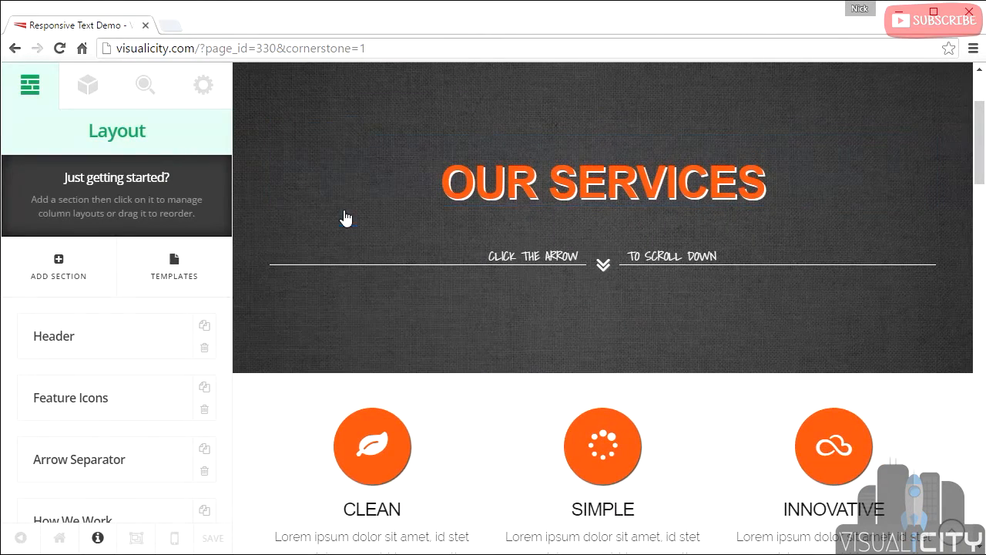
click(452, 185)
scroll(105, 370, down, 10)
drag(108, 422, 20, 422)
key(ctrl+c)
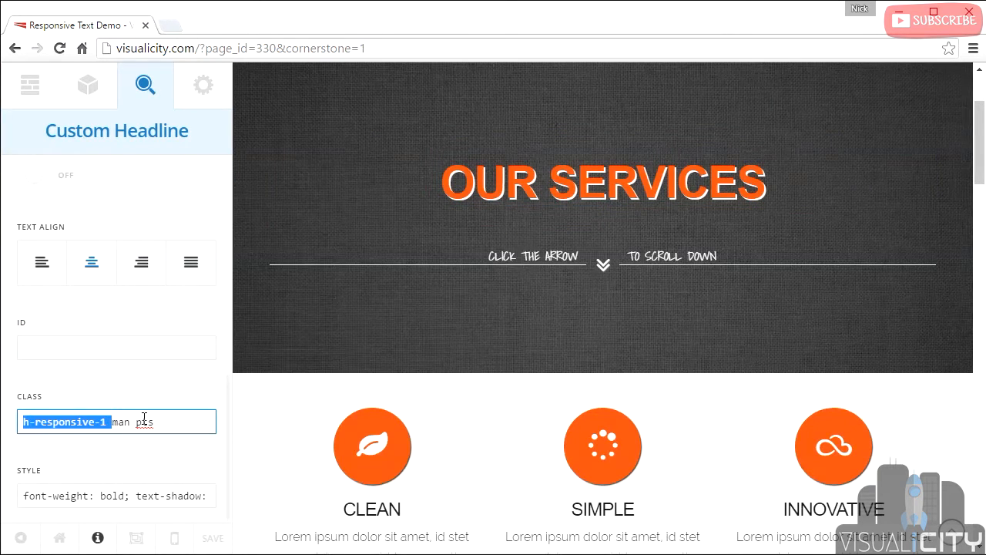
key(BackSpace)
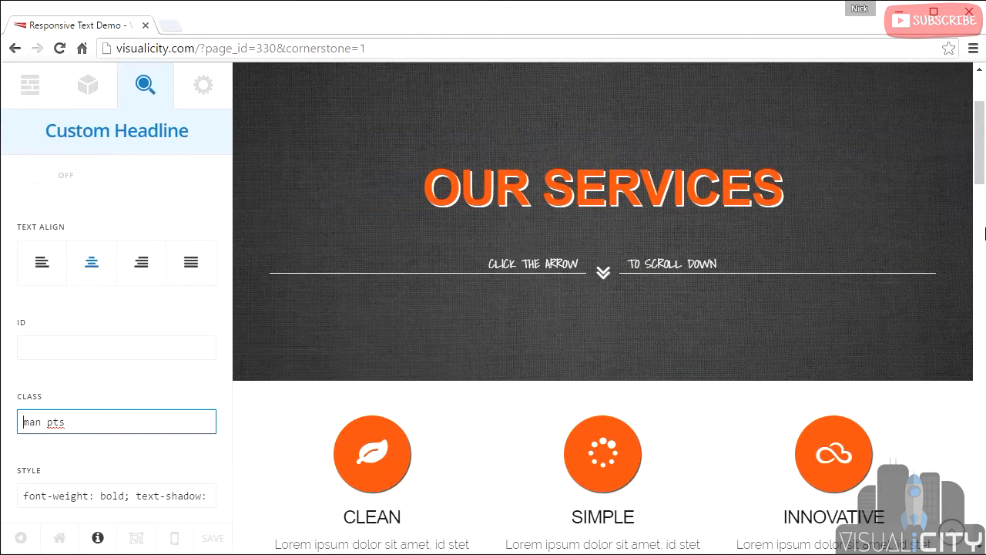
- Compare the headline in a narrowed browser window without and with the h-responsive-1 class pasted back, and widen the window again
drag(984, 233, 343, 219)
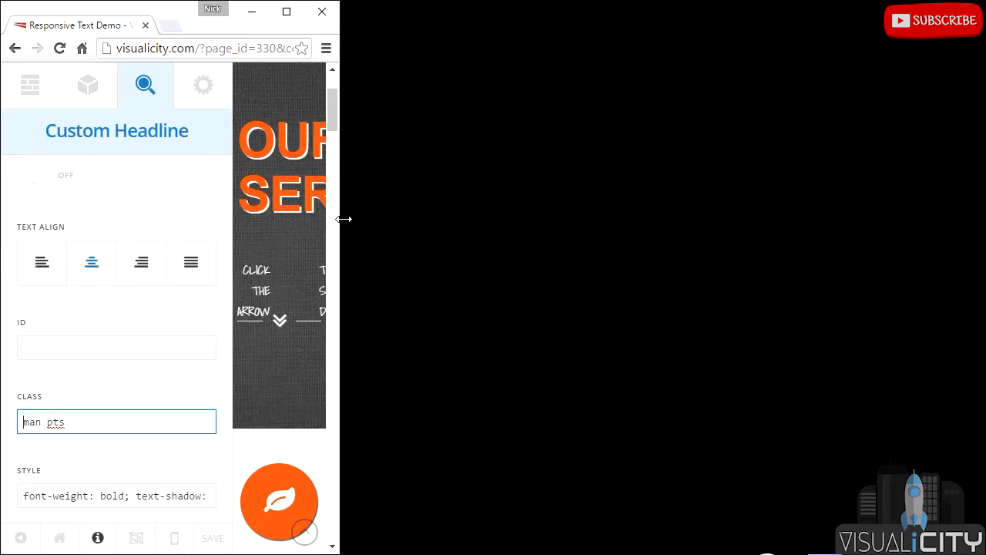
key(ctrl+v)
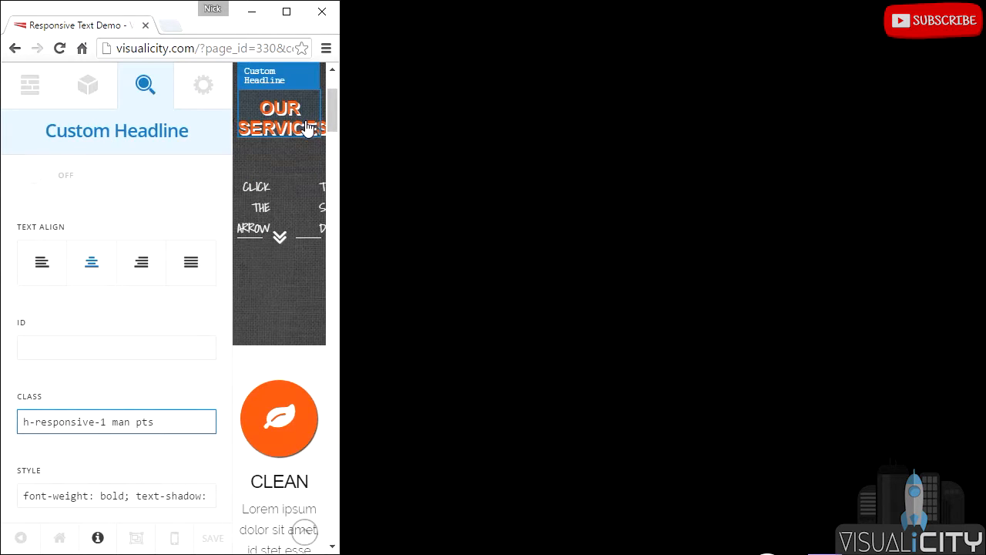
drag(343, 162, 981, 170)
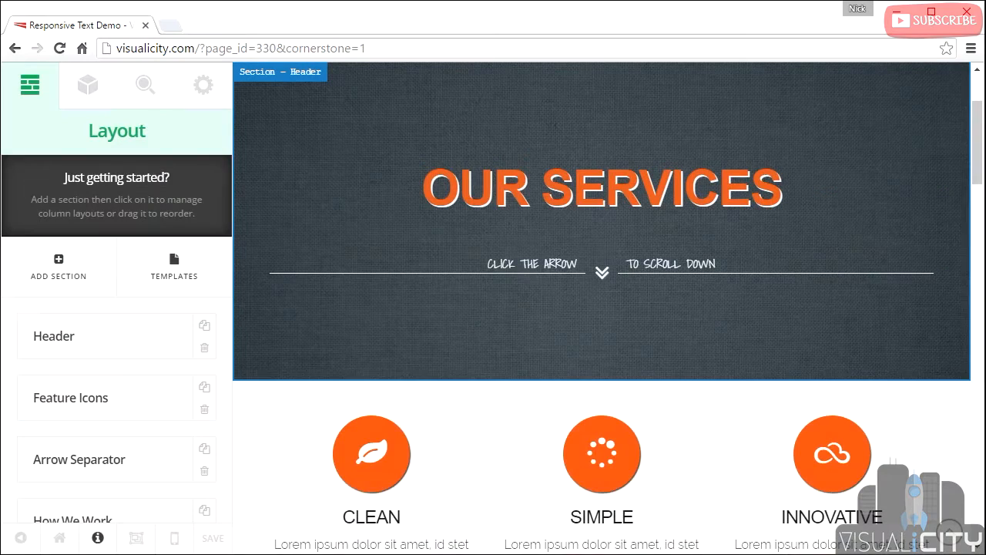
- Add a new Responsive Text item in the page settings
click(208, 91)
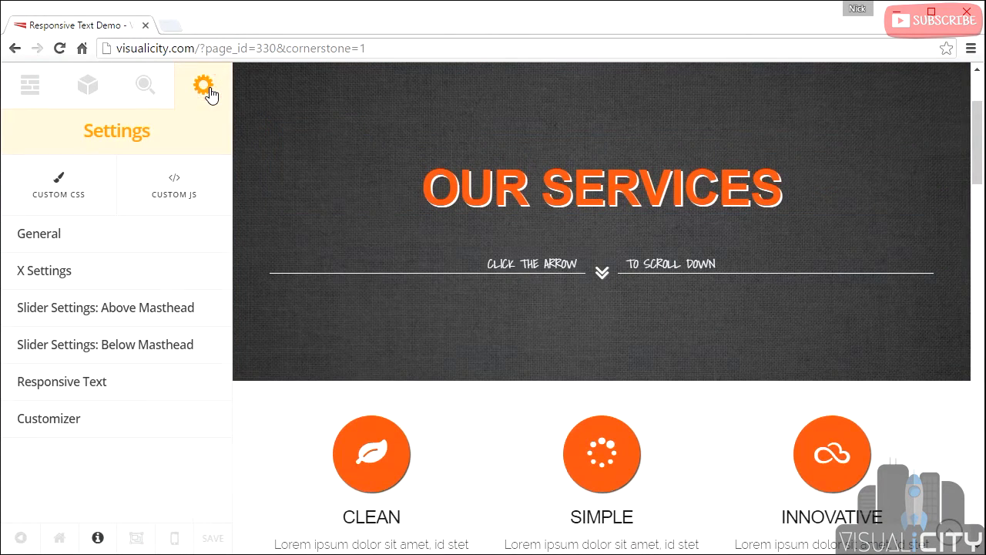
click(65, 387)
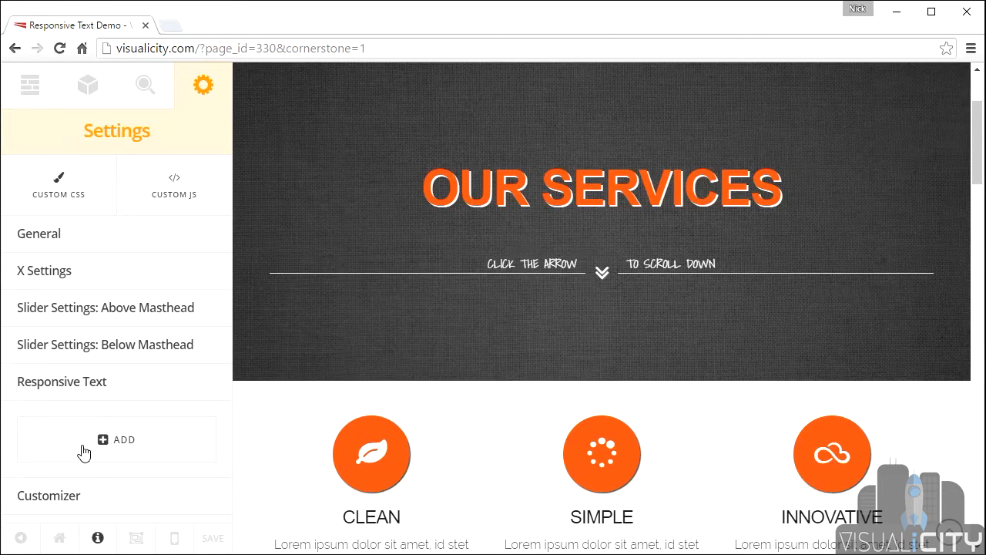
click(120, 439)
- Rename the new Responsive Text item to Responsive H1 and set its selector to .h-responsive-1
click(108, 444)
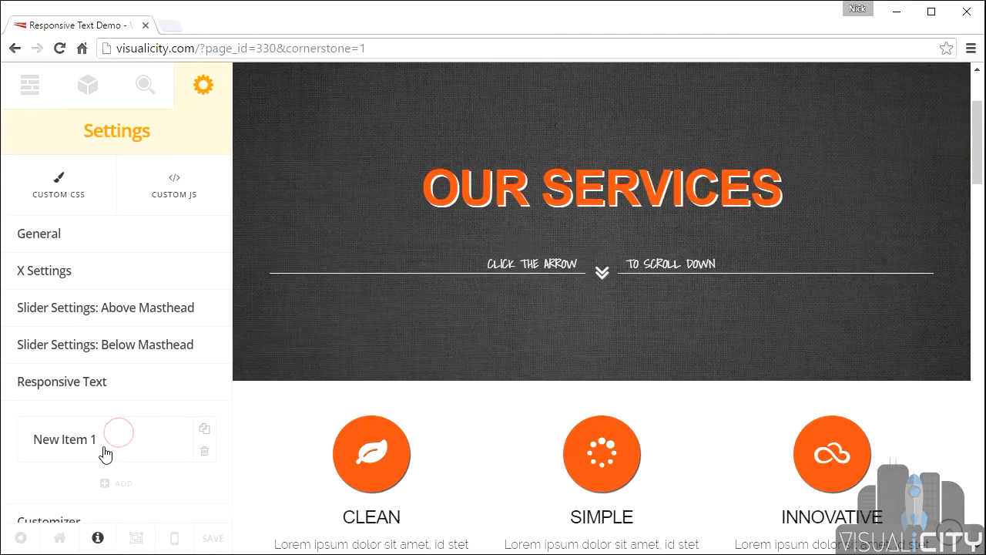
drag(125, 180, 5, 185)
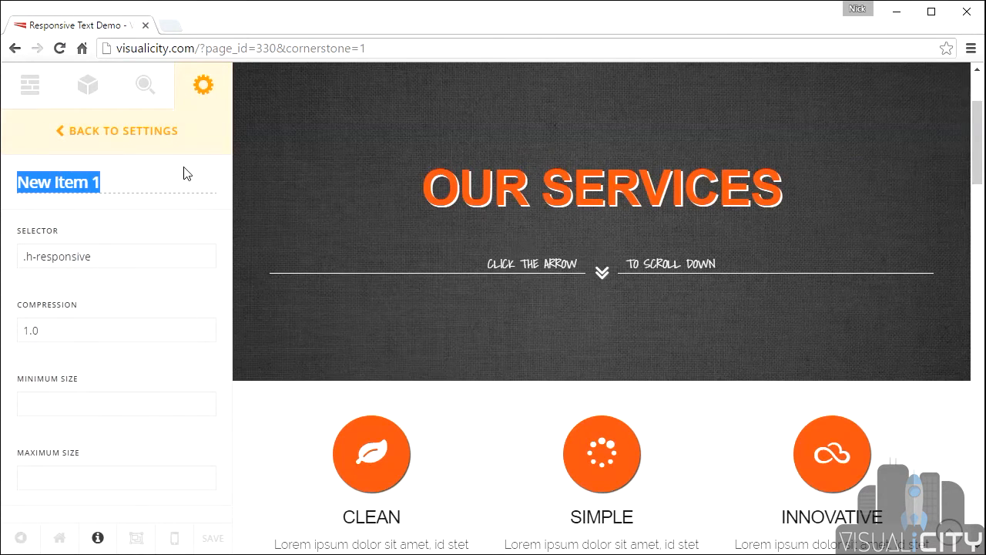
key(BackSpace)
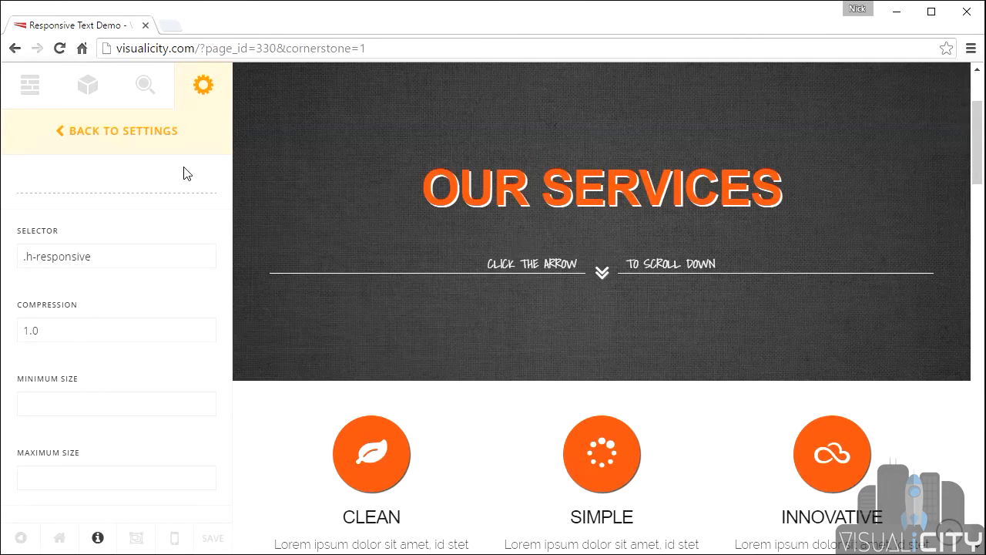
text(Responsive H1)
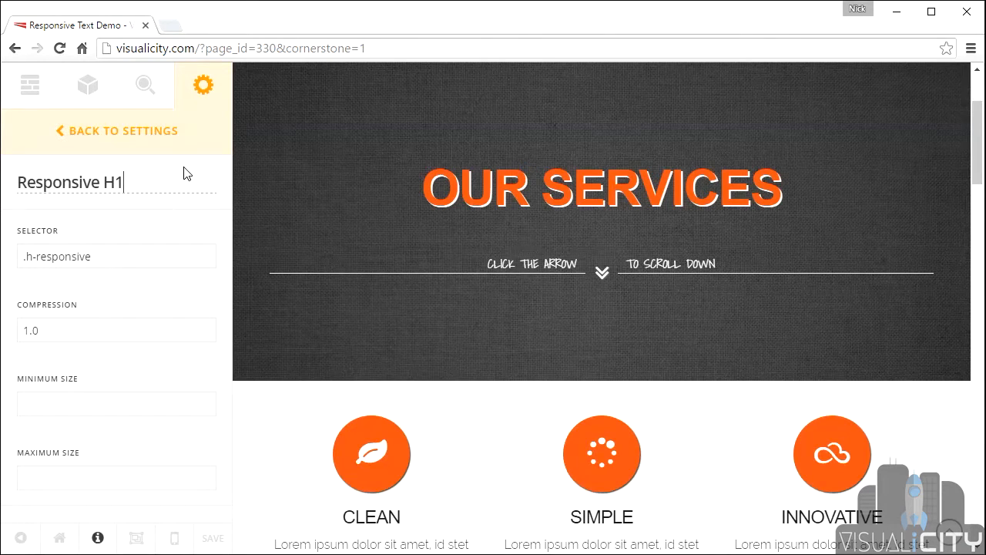
click(125, 259)
text(-1)
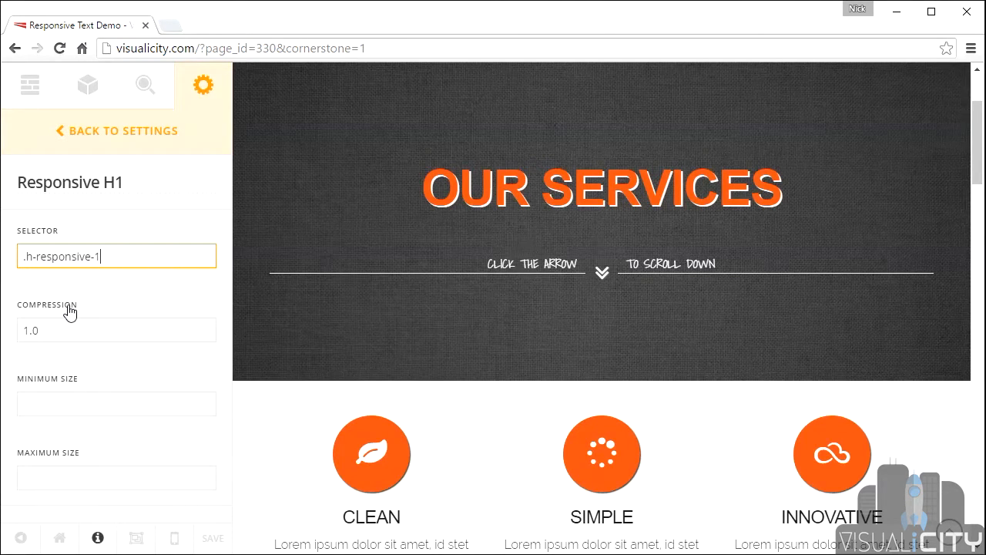
- Set the compression of the Responsive H1 item to 1.5
mouse_move(76, 383)
mouse_move(69, 457)
click(101, 330)
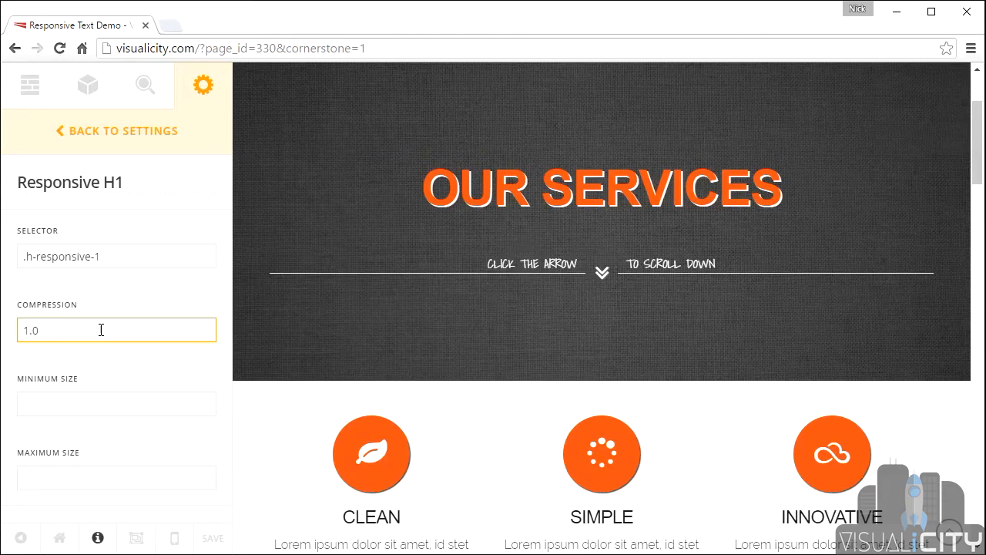
key(BackSpace)
text(5)
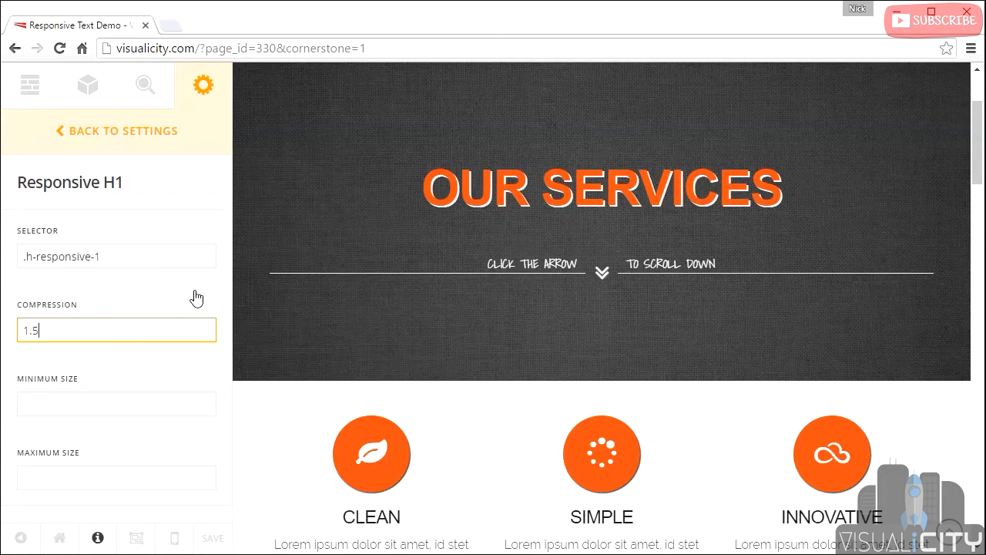
click(42, 331)
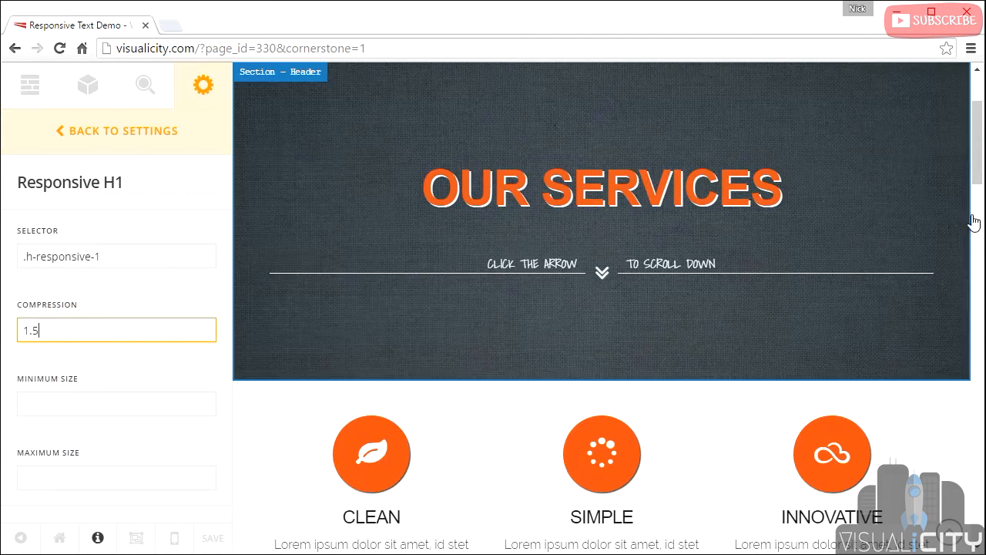
- Set the Responsive H1 item's minimum size to 24 and its maximum size to 72
click(114, 399)
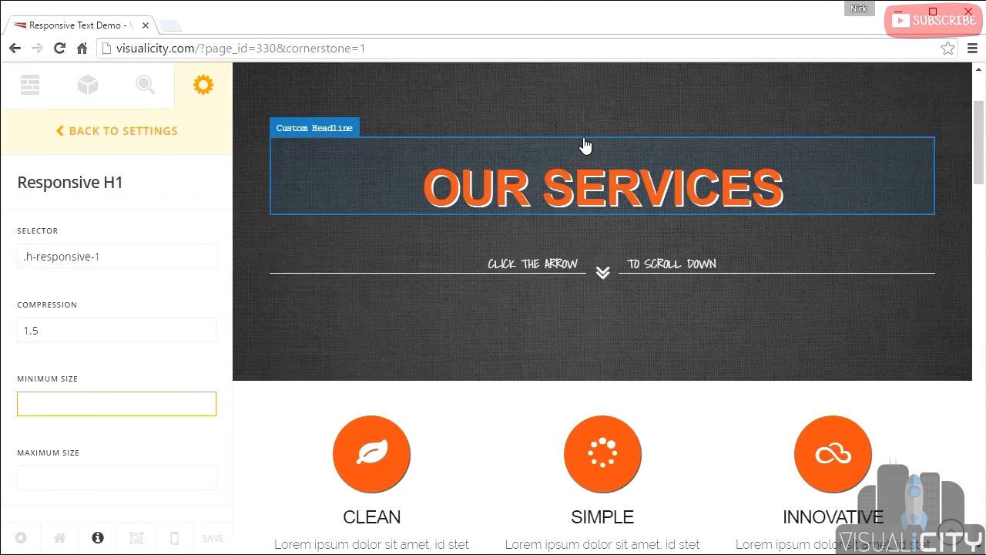
text(24)
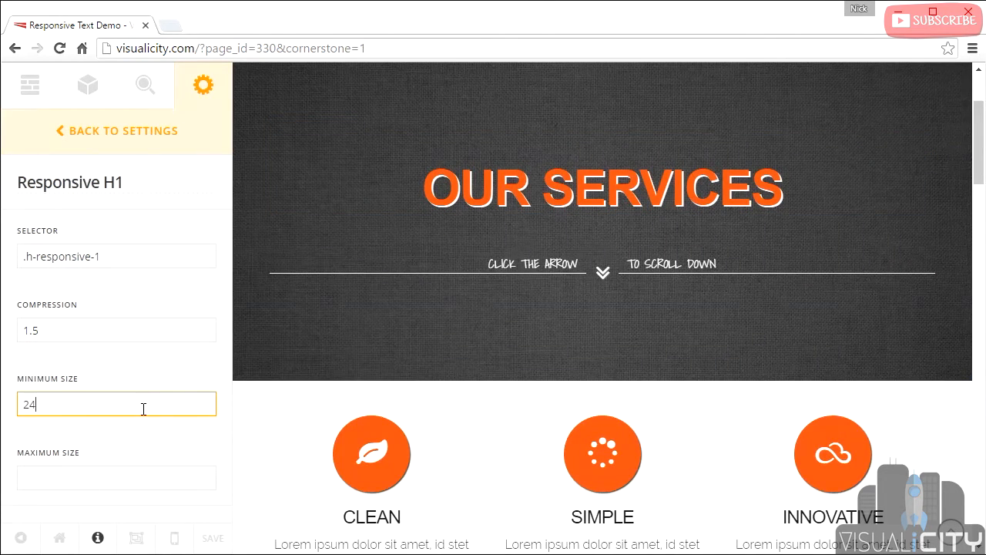
click(123, 483)
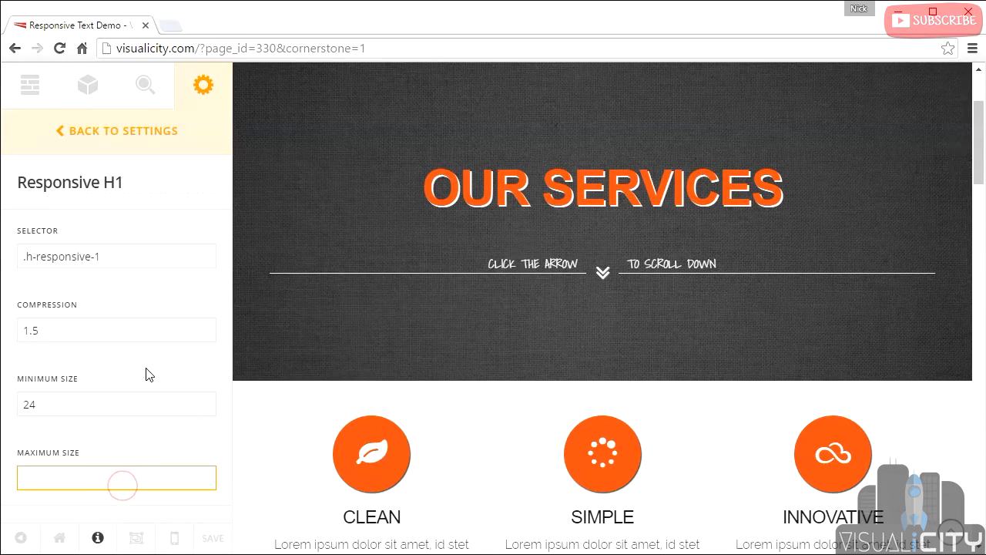
text(72)
- Copy the class name h-responsive-1, without the leading dot, from the Responsive H1 selector
click(115, 255)
key(ctrl+shift+Left)
key(ctrl+shift+Left)
key(ctrl+shift+Left)
key(ctrl+shift+Left)
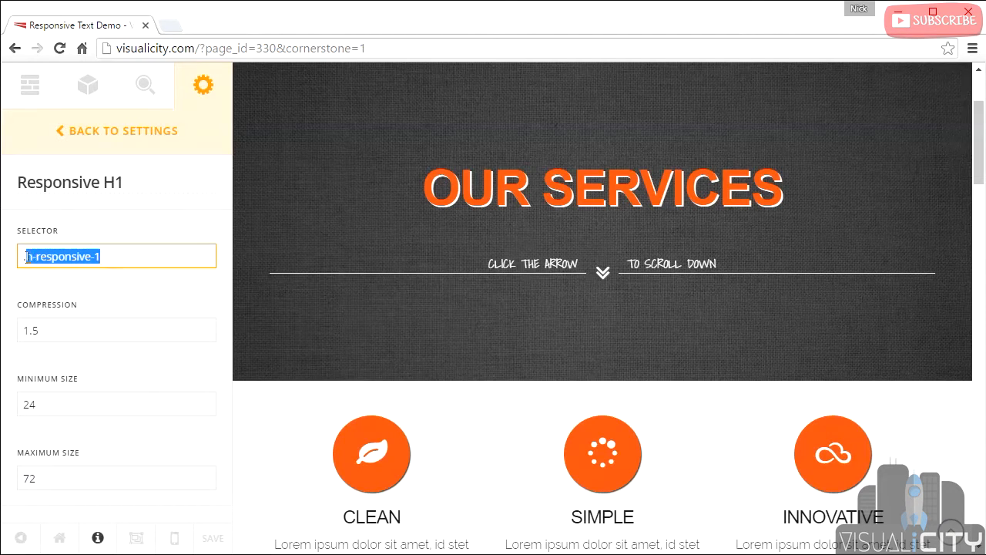
right_click(36, 255)
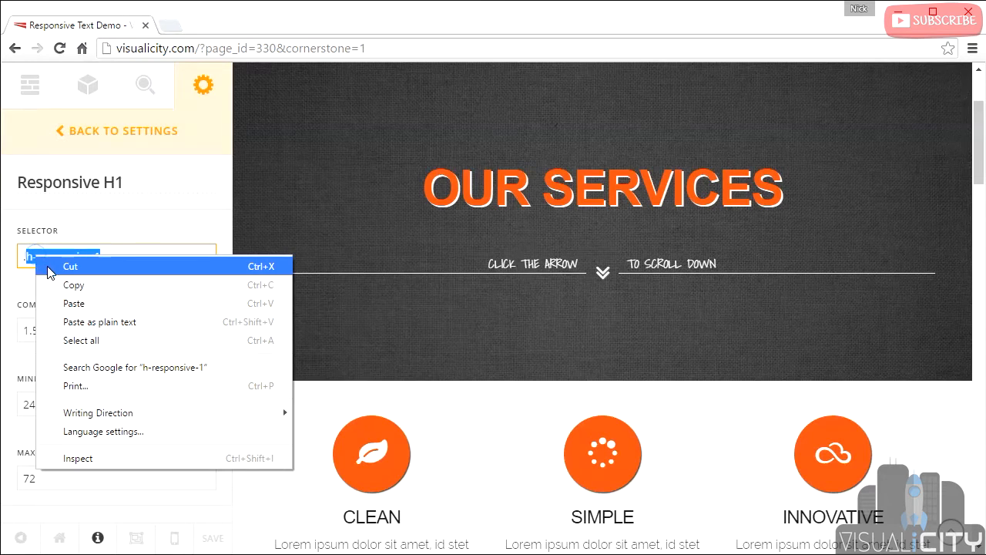
click(73, 285)
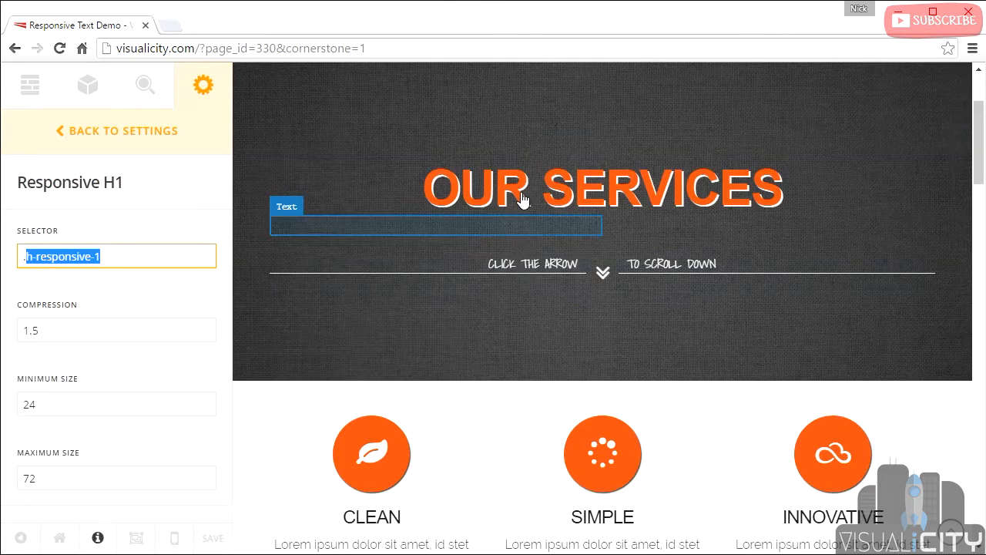
- Append the copied h-responsive-1 class after man pts in the Our Services headline's class list
click(558, 194)
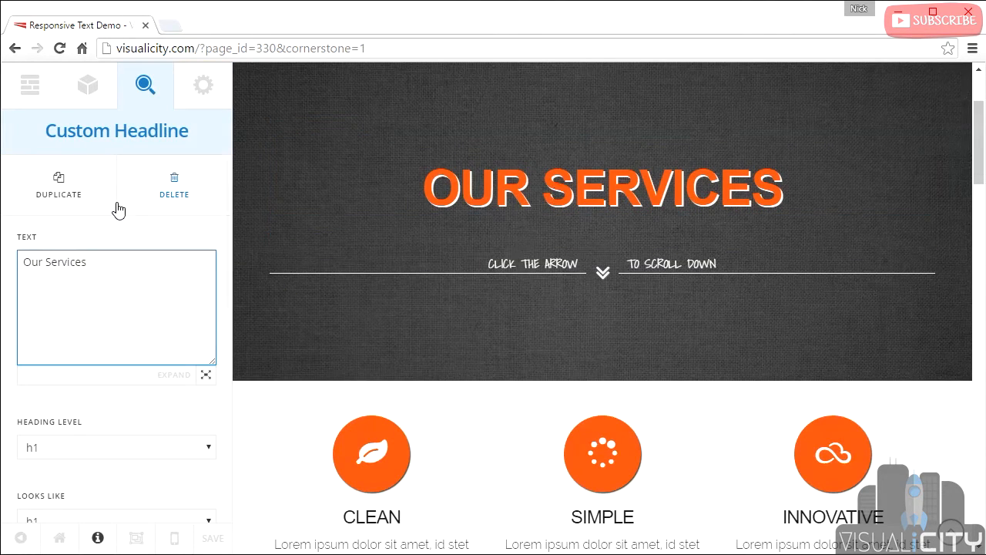
scroll(227, 216, down, 4)
scroll(217, 370, down, 3)
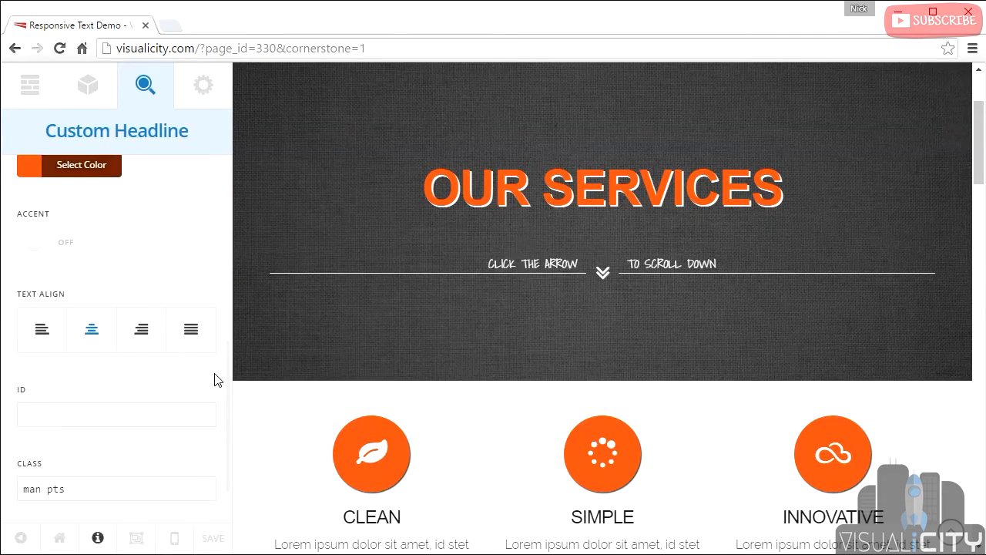
click(152, 427)
key(BackSpace)
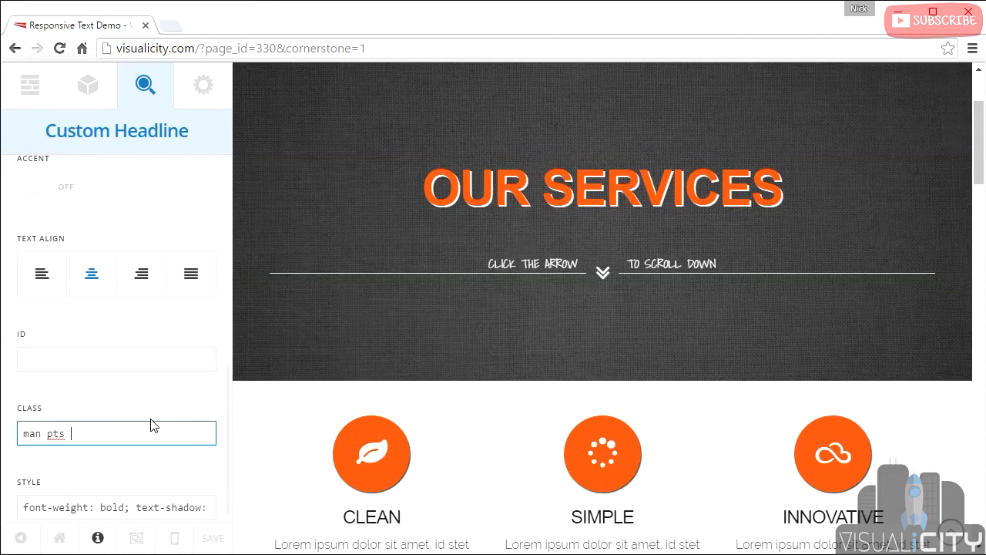
key(ctrl+v)
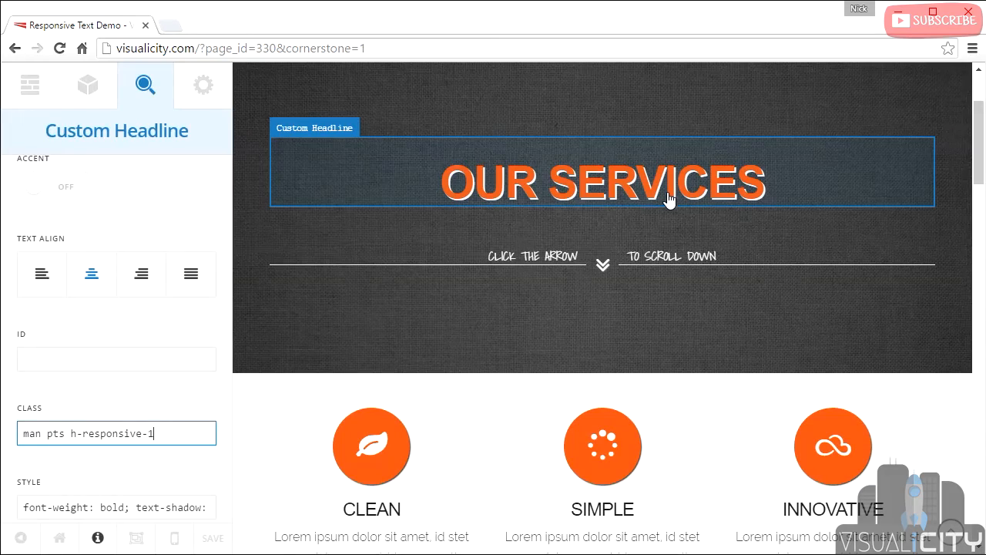
- Test the headline by resizing the browser window, and leave the editor for the live page
mouse_move(982, 277)
mouse_down()
mouse_move(758, 296)
mouse_move(583, 280)
mouse_move(985, 281)
mouse_up()
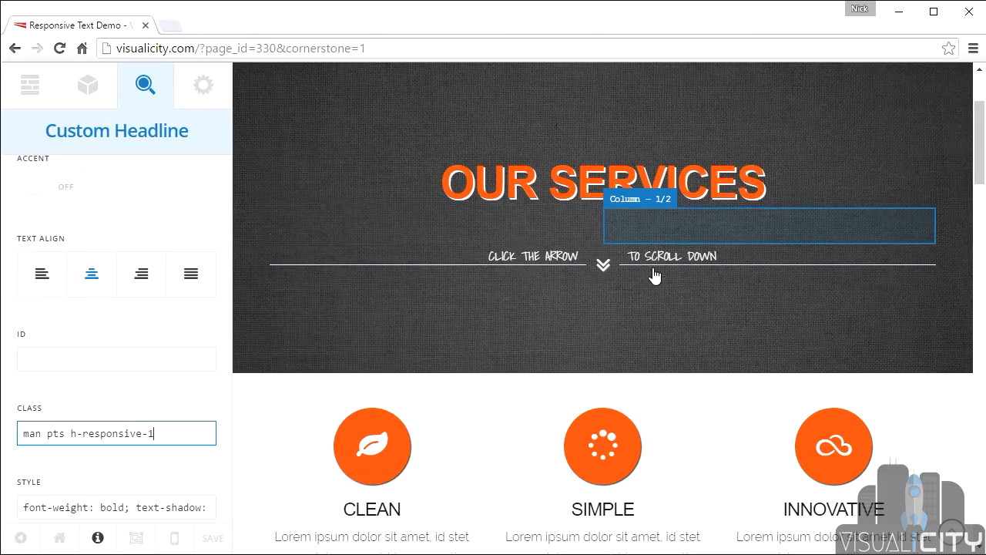
click(61, 537)
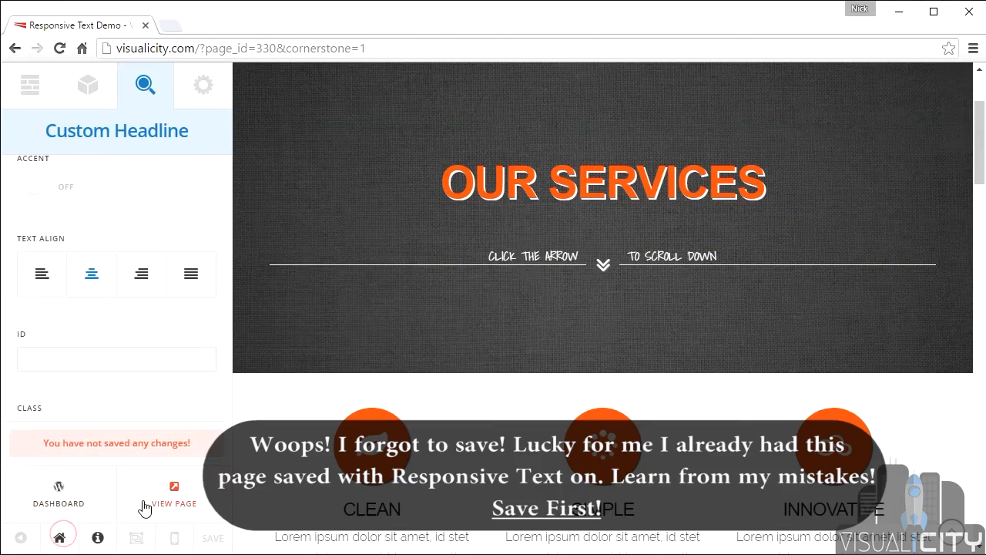
click(174, 493)
click(509, 194)
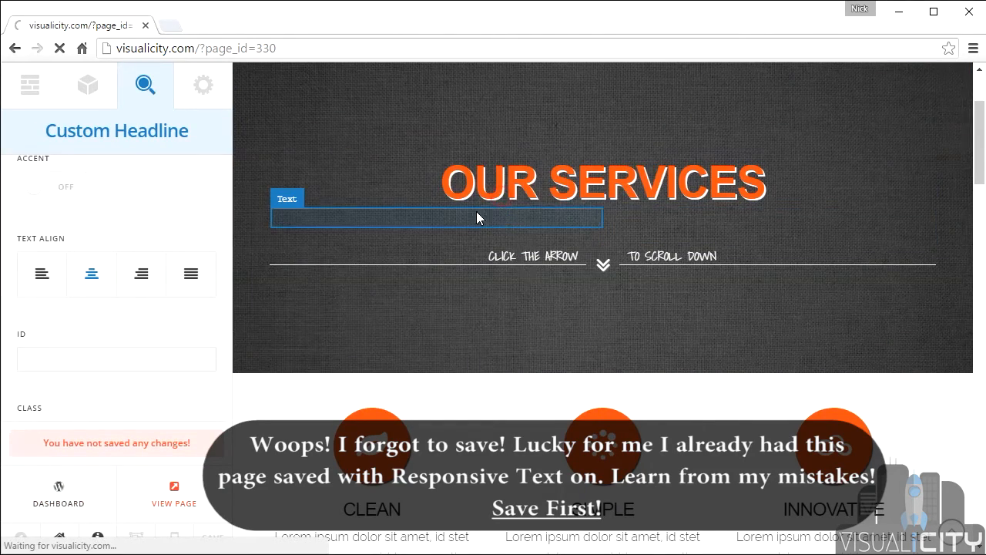
- Examine the text on the live page from the Our Services header down past the How We Work section
scroll(912, 217, down, 1)
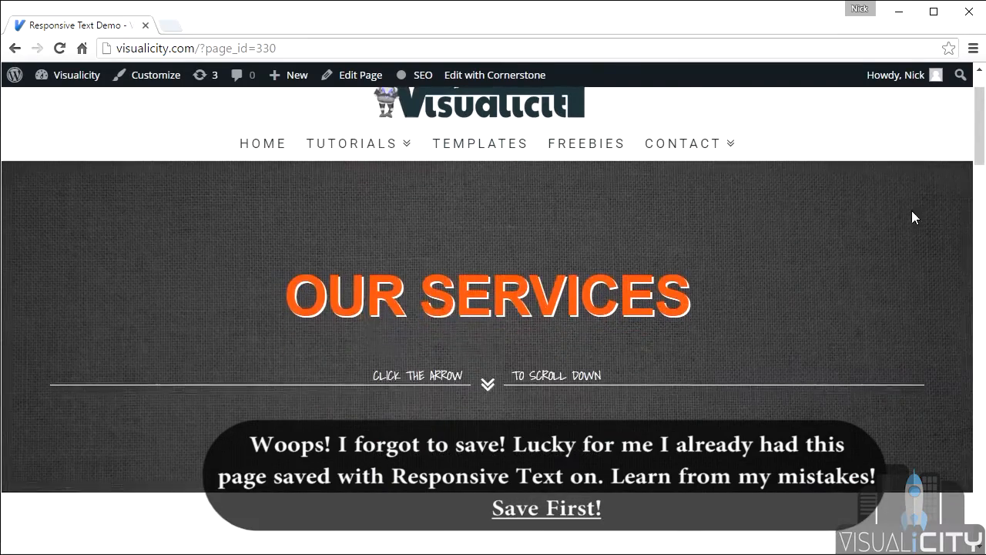
scroll(977, 181, down, 2)
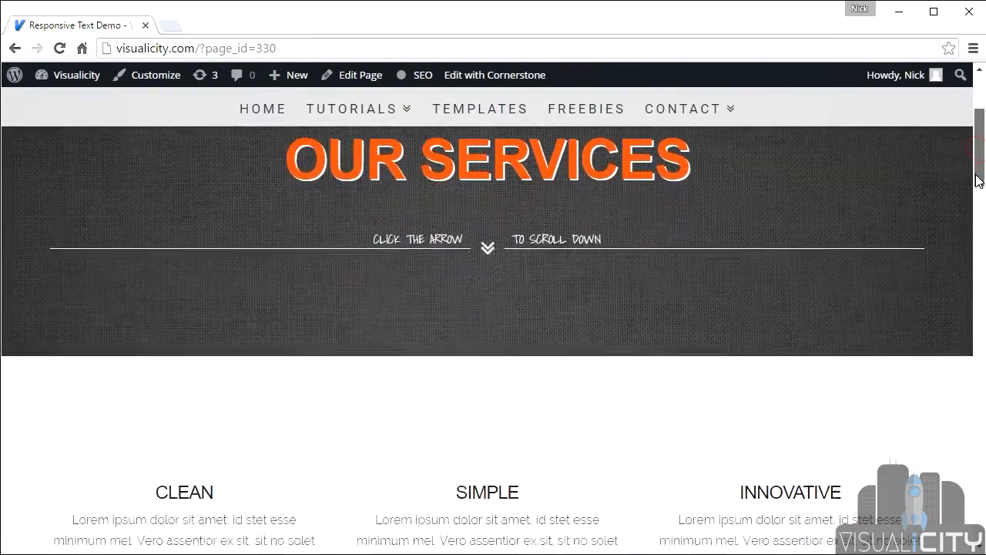
scroll(977, 181, up, 2)
drag(985, 191, 976, 221)
scroll(980, 178, down, 4)
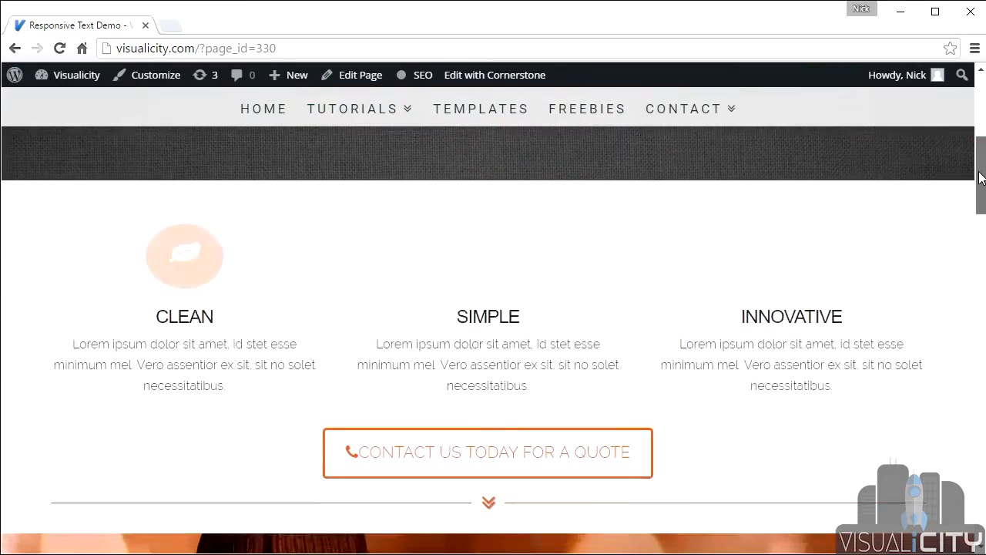
scroll(979, 184, down, 5)
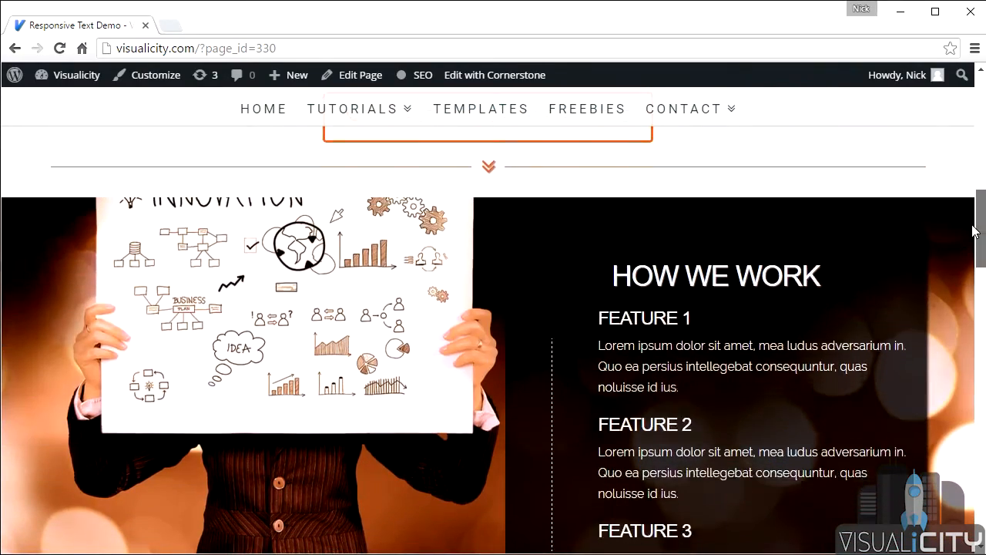
scroll(979, 223, down, 3)
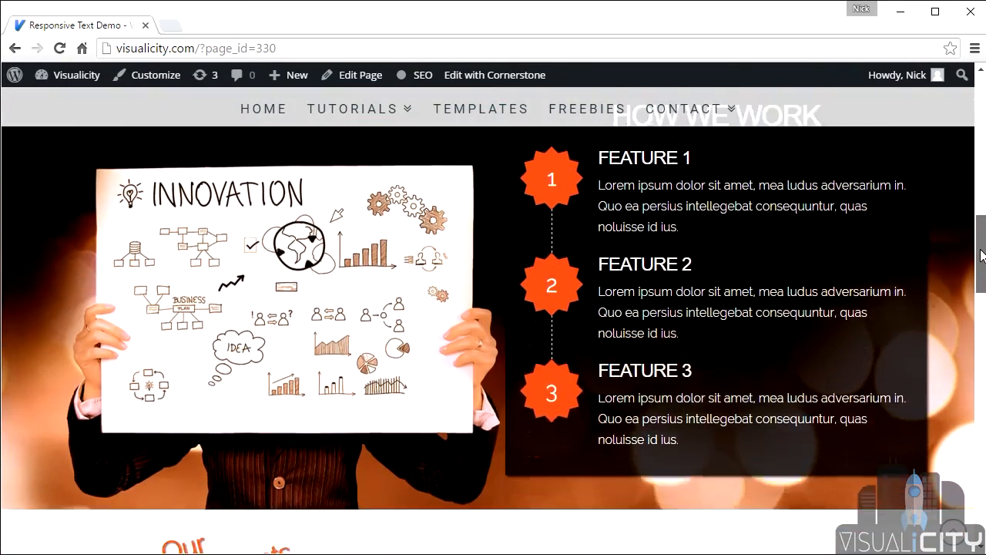
scroll(979, 285, down, 3)
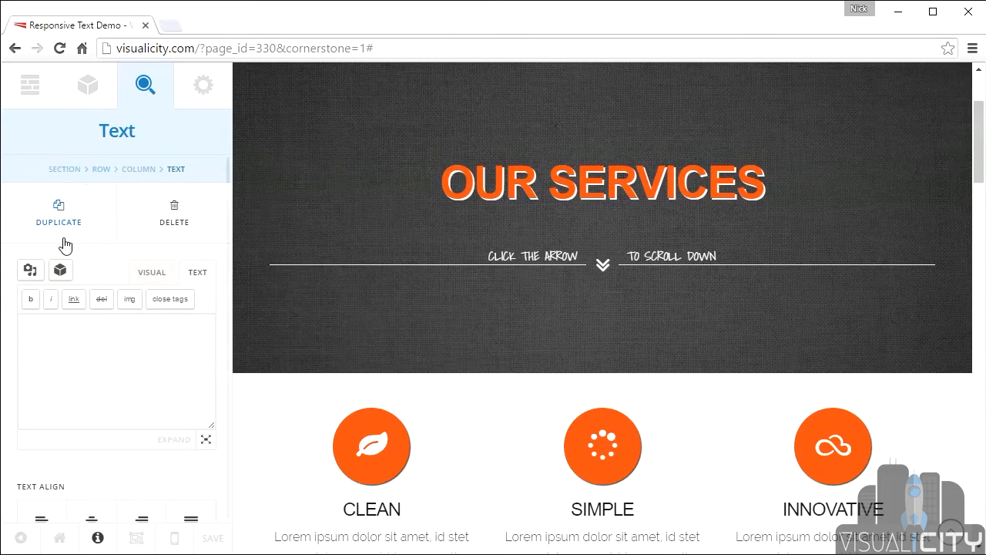
- Open the shortcode generator for the empty text element and choose the Responsive Text shortcode from the Typography group
click(61, 271)
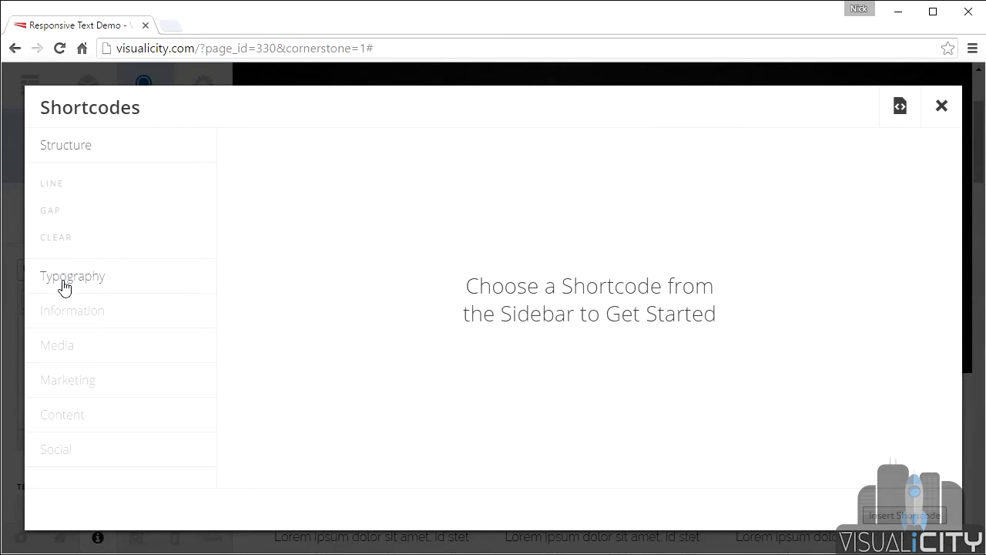
click(67, 282)
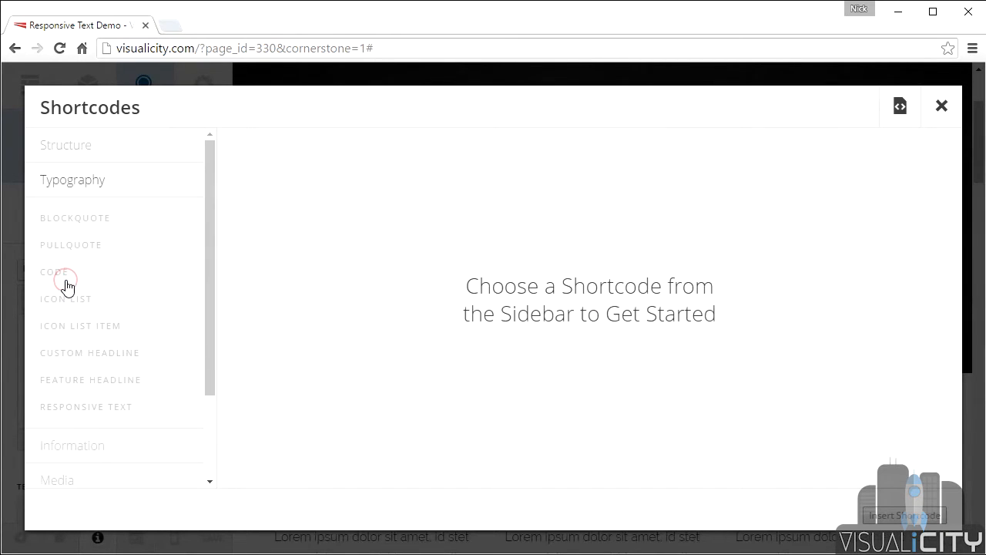
click(103, 408)
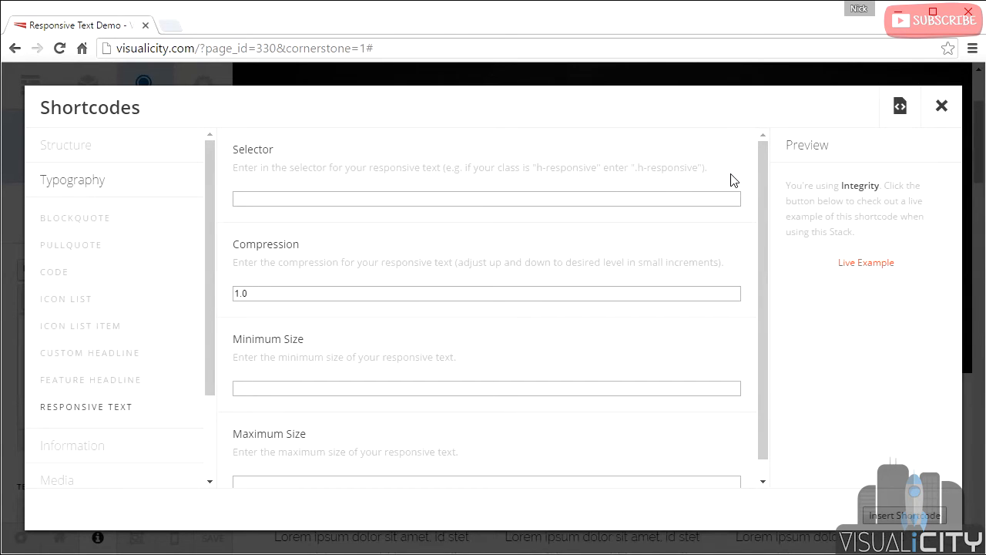
drag(761, 164, 761, 167)
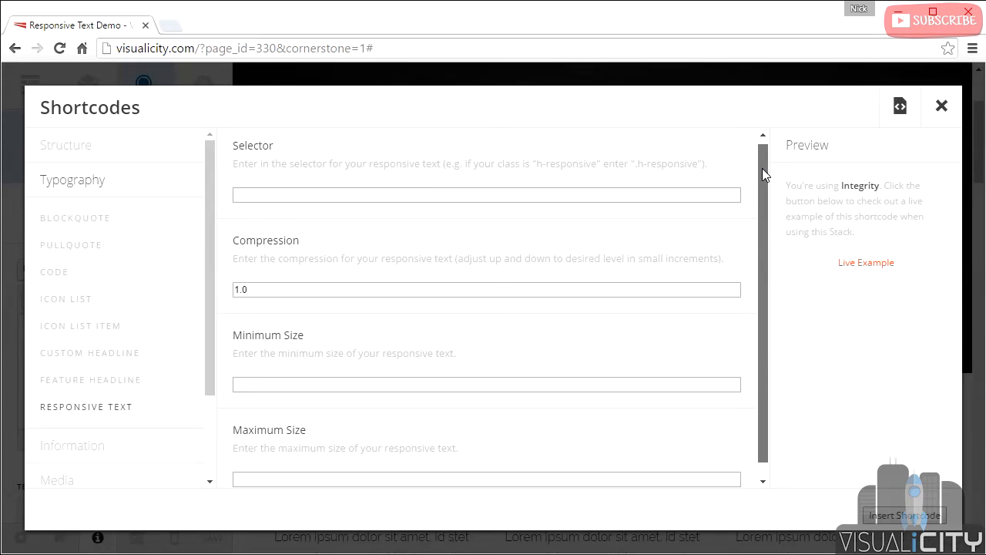
mouse_move(762, 168)
mouse_down()
mouse_move(762, 186)
mouse_move(748, 169)
mouse_up()
- Set the Responsive Text shortcode's selector to .h-responsive 1 and its compression to 1.5
click(565, 198)
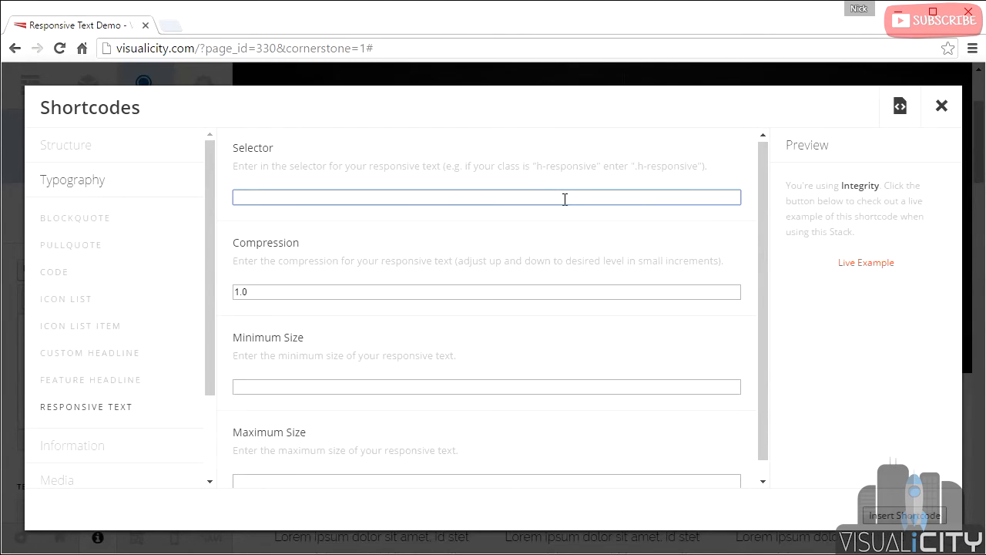
text(.h-responsive)
click(273, 290)
key(BackSpace)
text(5)
- Set the minimum size to 24 and the maximum size to 72, and insert the shortcode into the text element
click(306, 385)
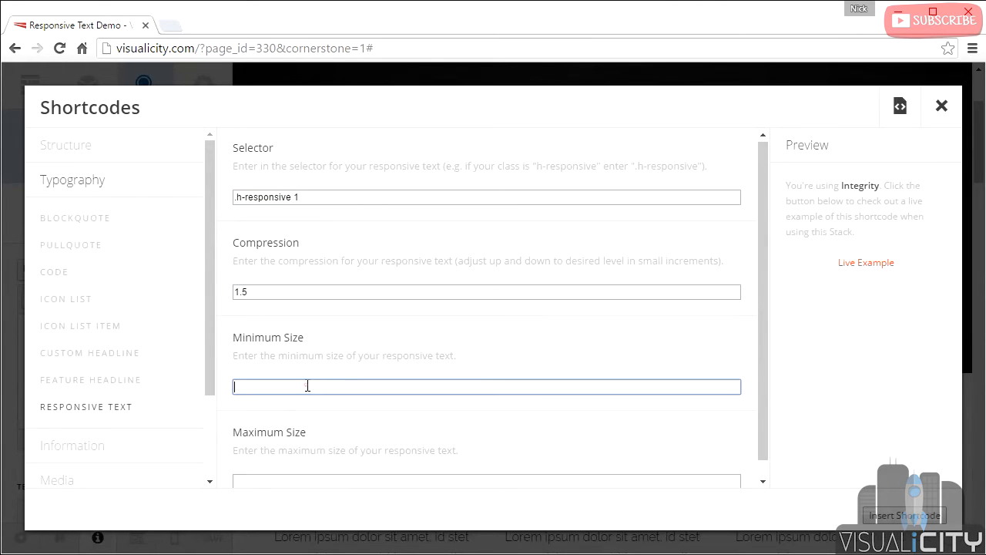
text(24)
scroll(316, 416, down, 1)
click(289, 467)
text(72)
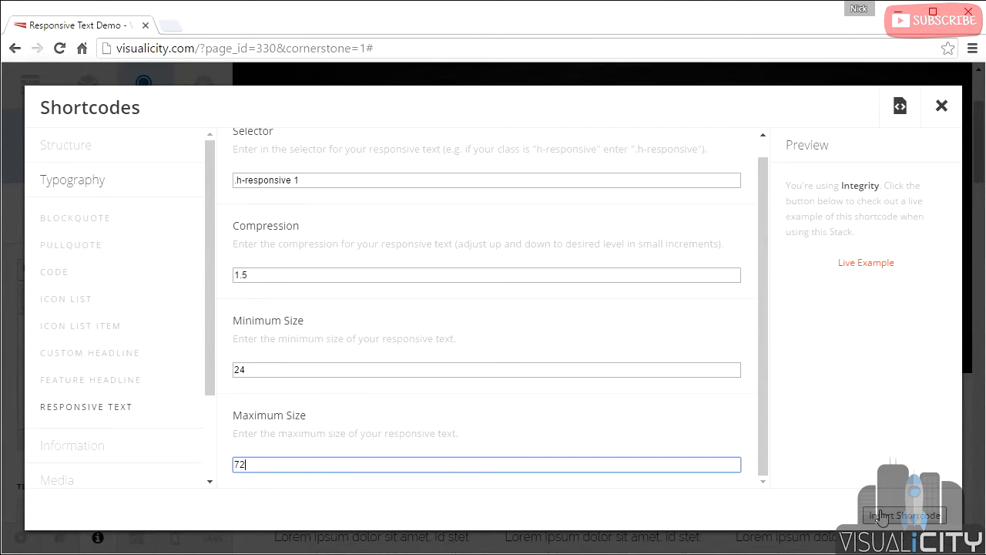
click(894, 517)
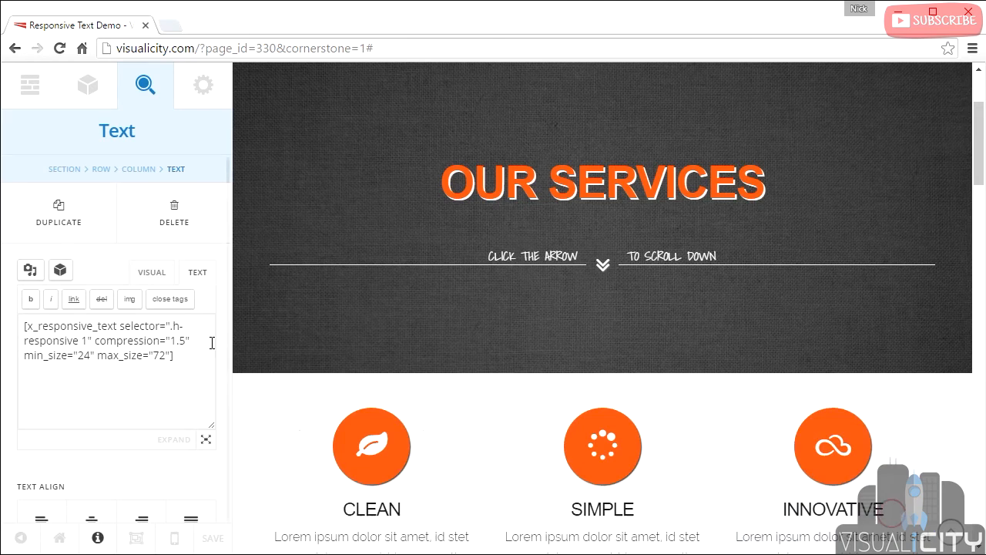
- Copy the complete x_responsive_text shortcode from the text element's content
drag(181, 361, 3, 318)
right_click(65, 340)
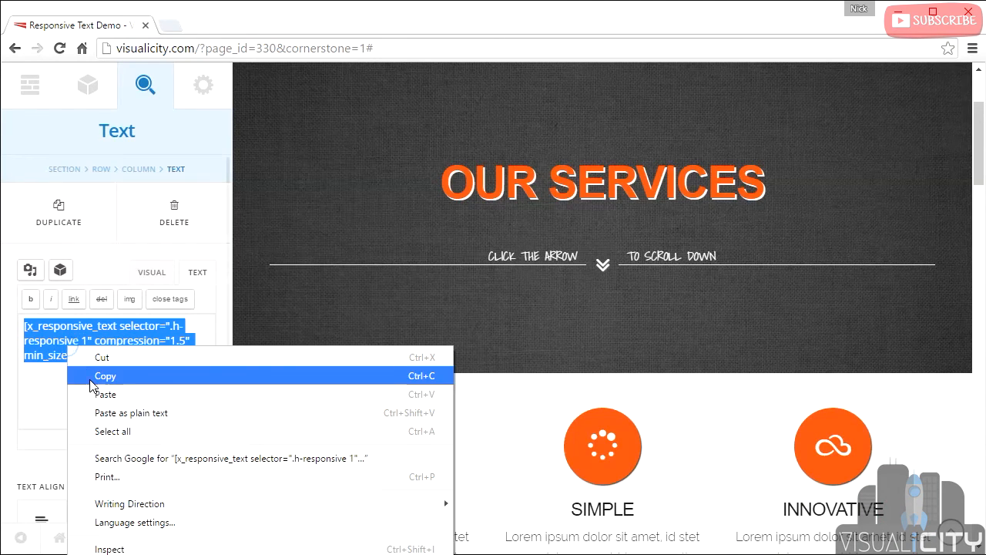
click(92, 376)
click(199, 376)
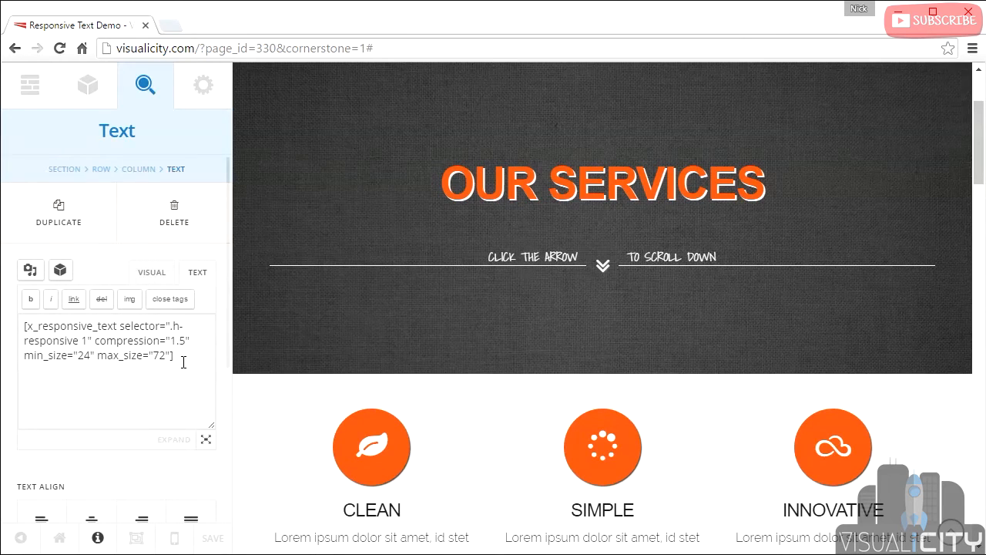
- Paste the copied shortcode on a new line after the closing x_custom_headline tag in the scroll-down arrow's text element
click(529, 260)
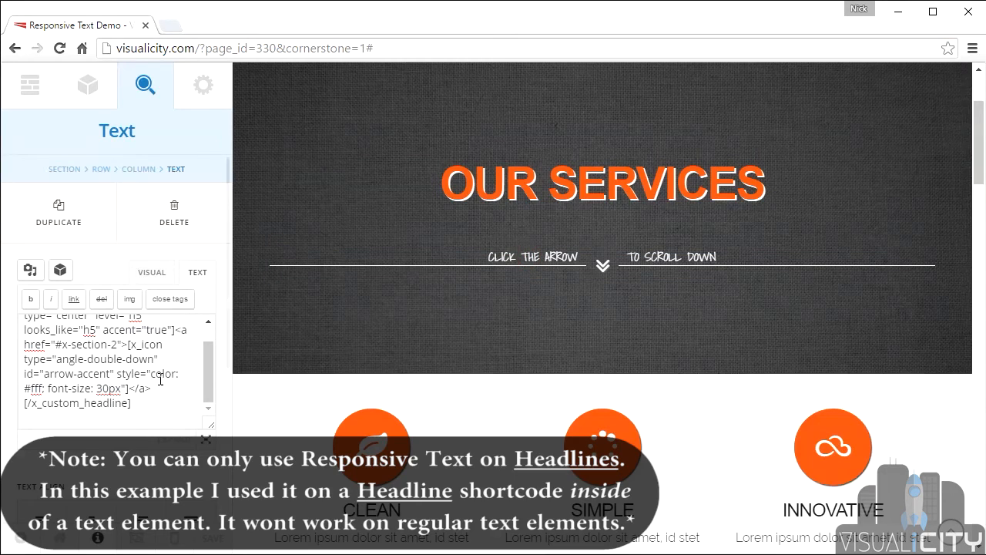
scroll(115, 410, up, 1)
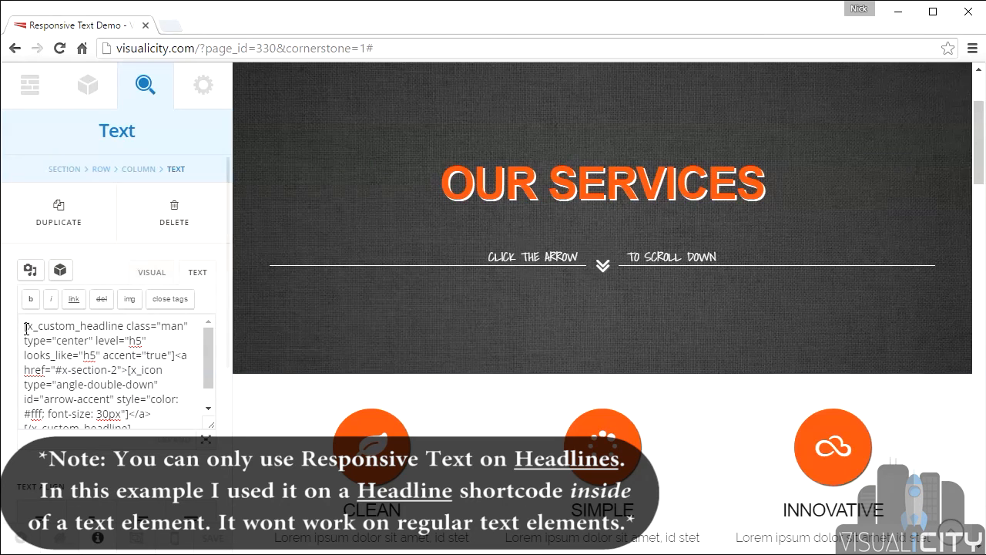
scroll(77, 362, down, 1)
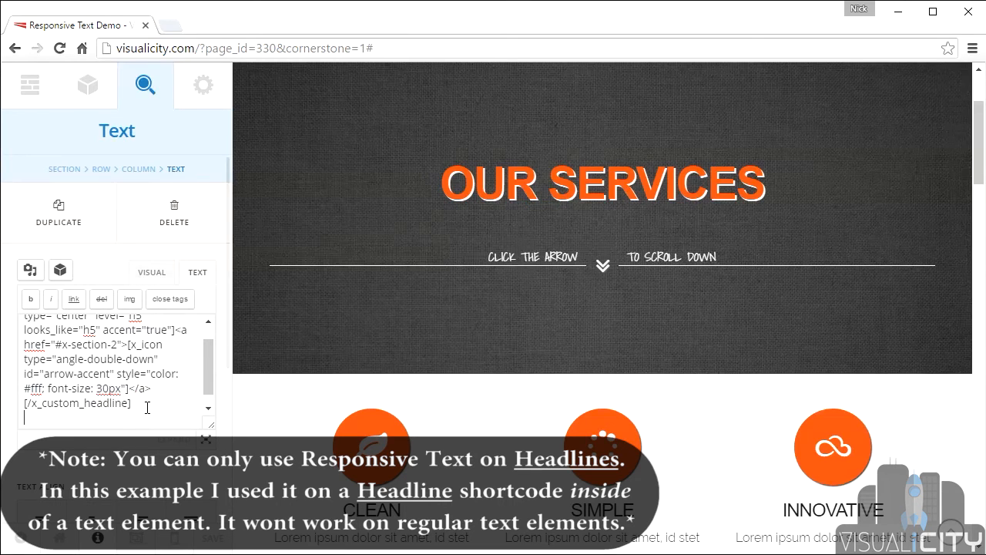
key(ctrl+v)
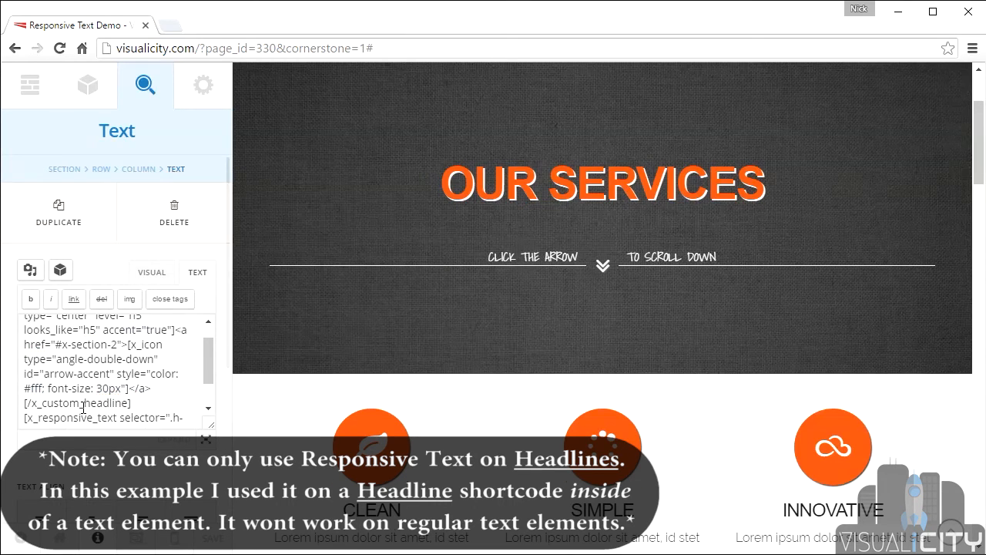
scroll(193, 364, down, 1)
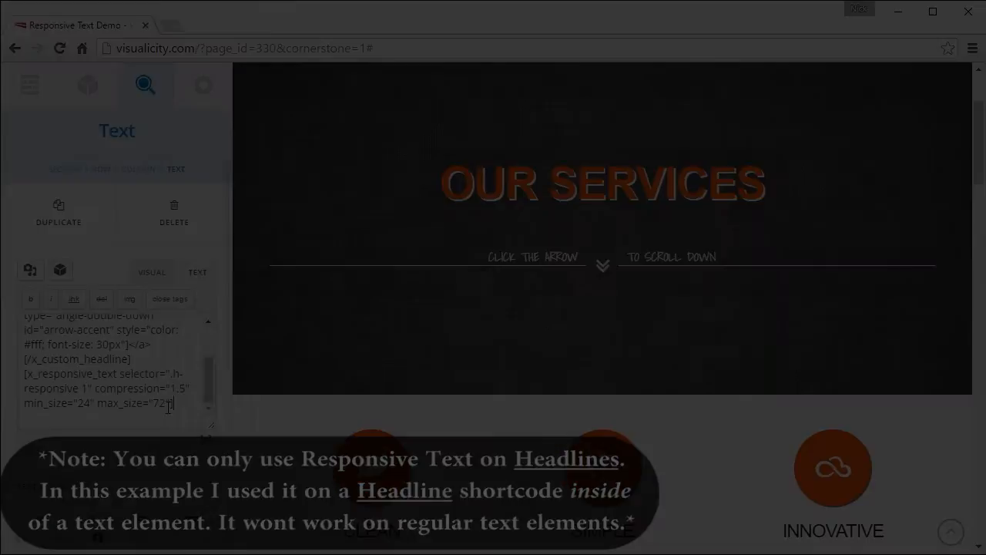